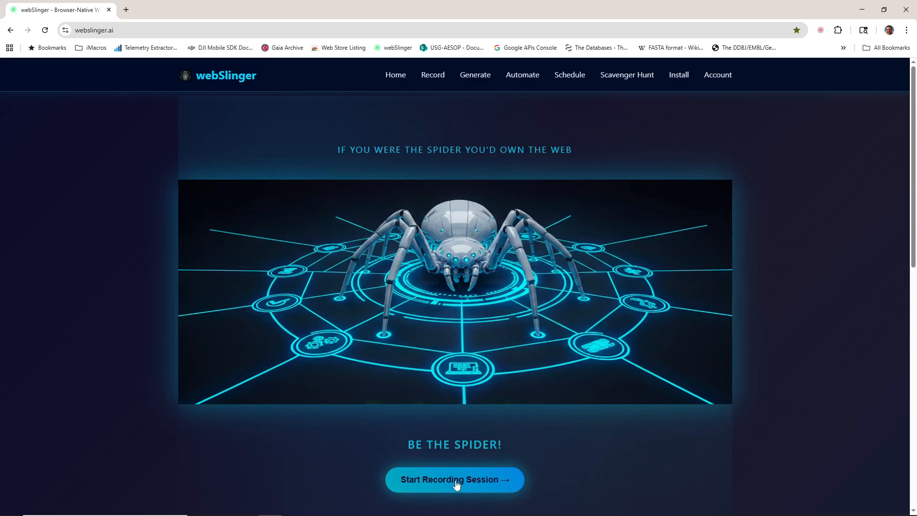
- Start a new recording session with the task description "Get the current temperature in Fahrenheit for a list of cities."
left_click(456, 482)
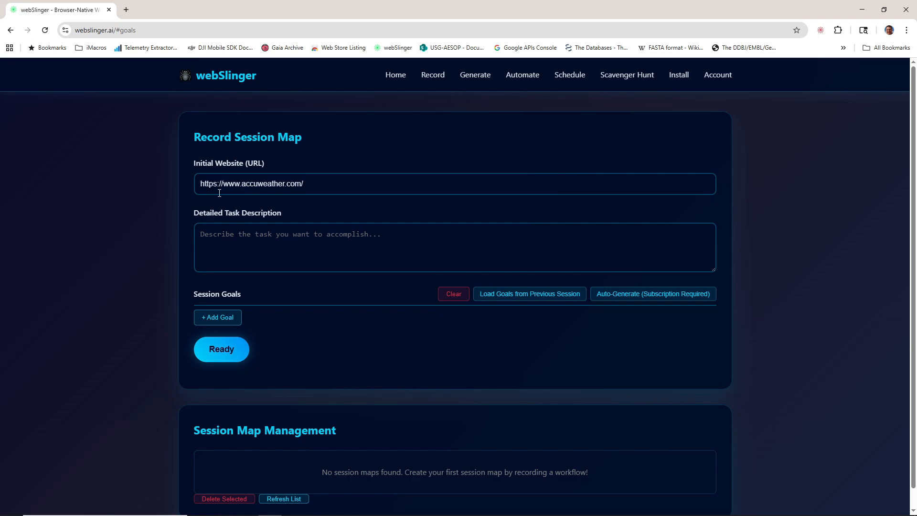
left_click(293, 232)
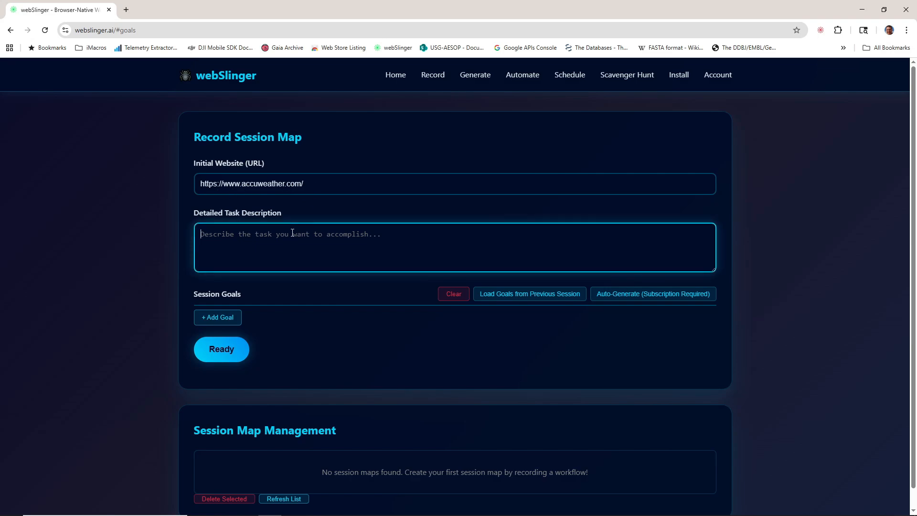
type("Get")
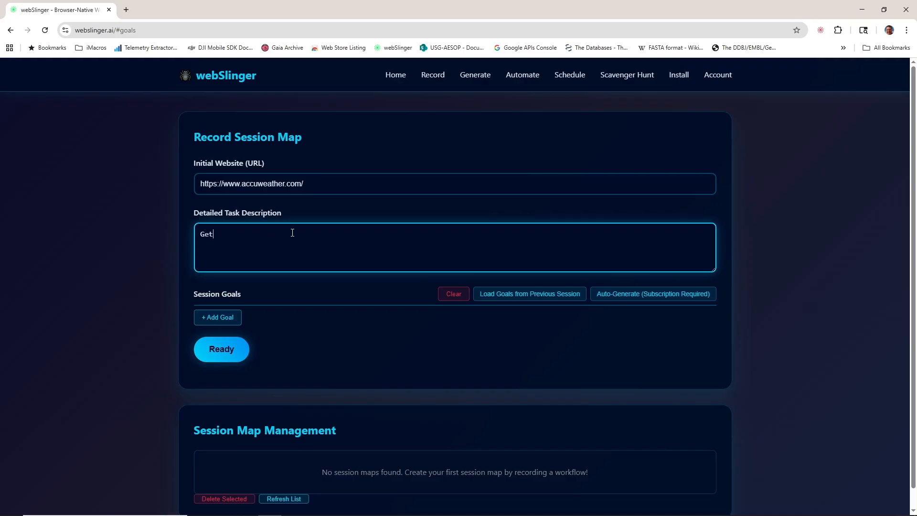
type(" the current temperat")
type("ure in")
type(" Fah")
type("r")
key("BackSpace")
type("hrenheit")
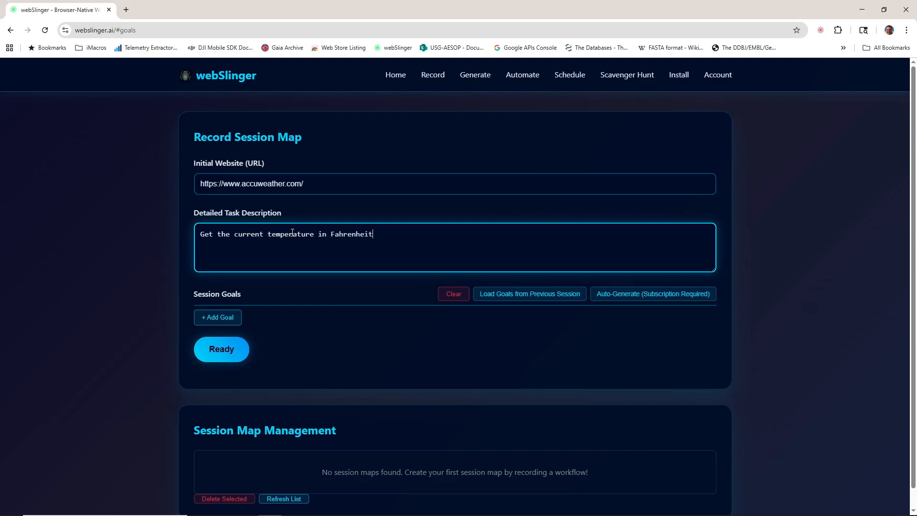
type(" for a list of cities.")
- Add the session goal "input: cityName - the name of a city"
left_click(204, 318)
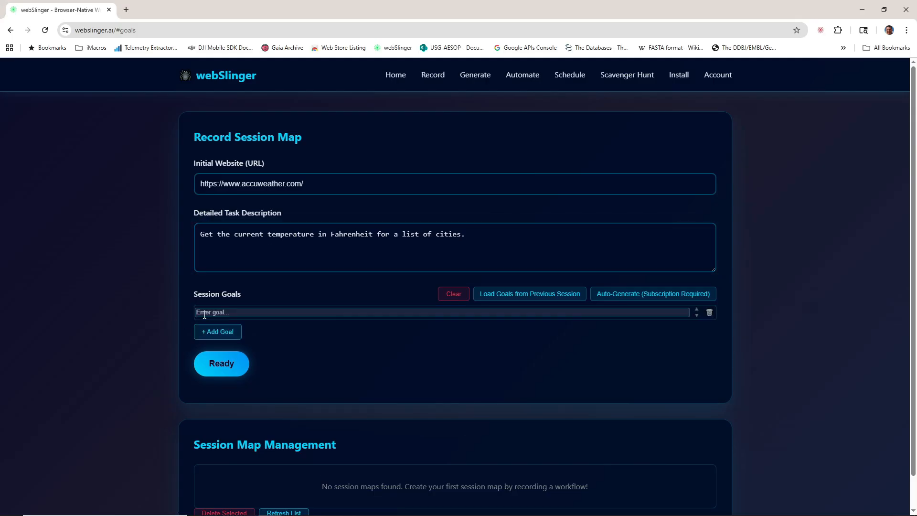
left_click(227, 313)
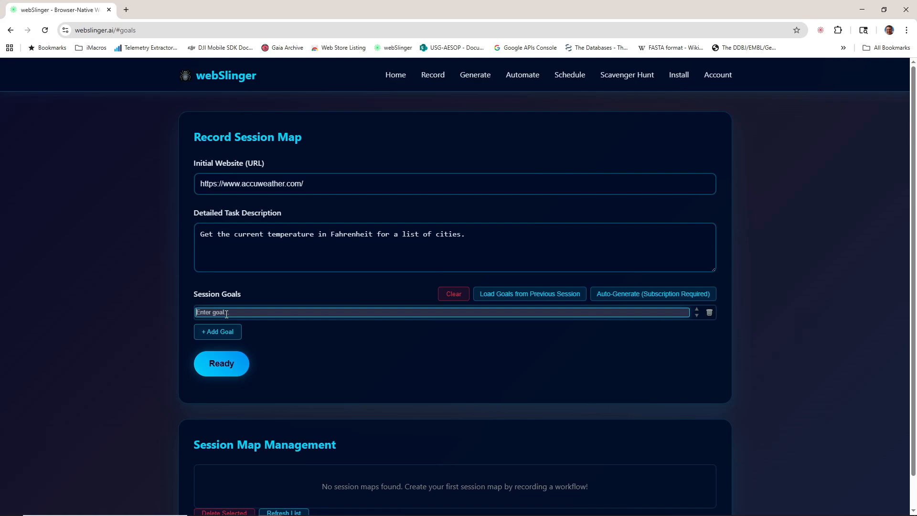
type("in")
type("put")
type(": city")
type("Name")
type(" - the ")
type("name of")
type(" a s")
key("BackSpace")
key("BackSpace")
type("city")
- Add a second session goal reading "extract: currentTemperature - the current temperature for a city"
left_click(225, 331)
left_click(222, 327)
type("e")
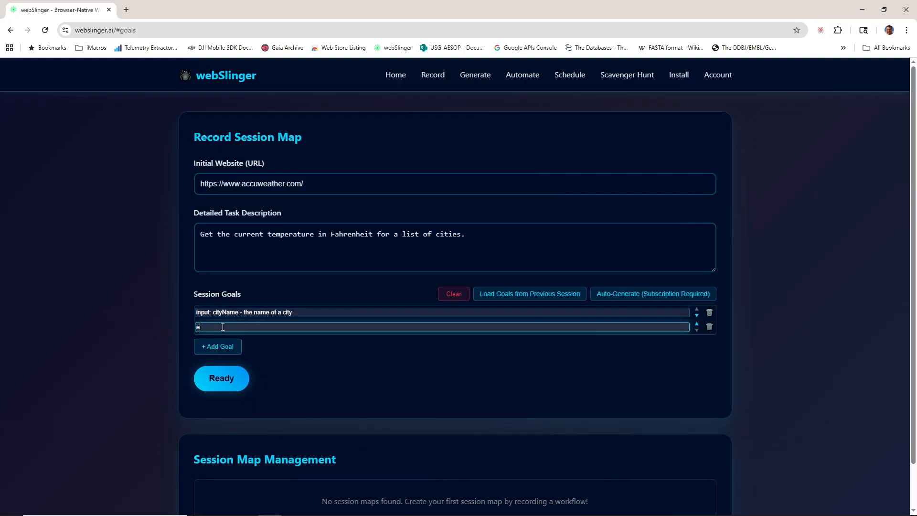
type("xtract: currentTemperature - the current temperature")
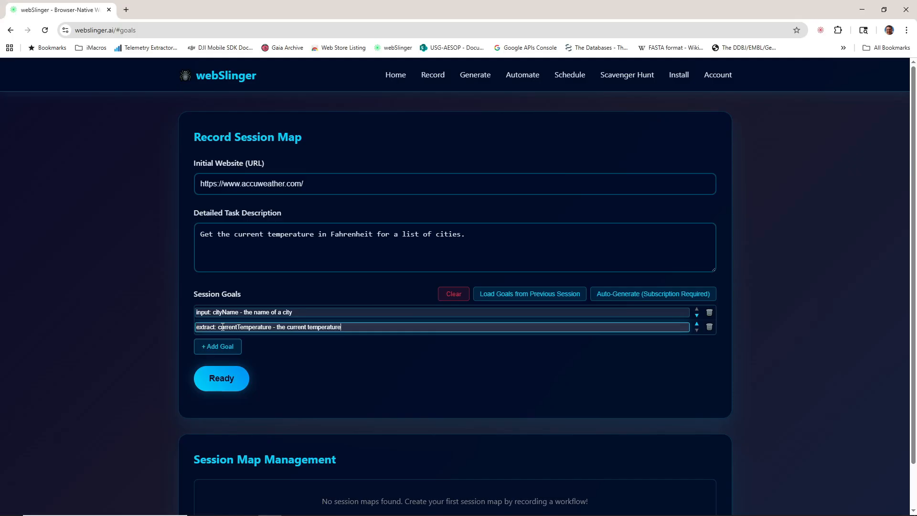
type(" for a city")
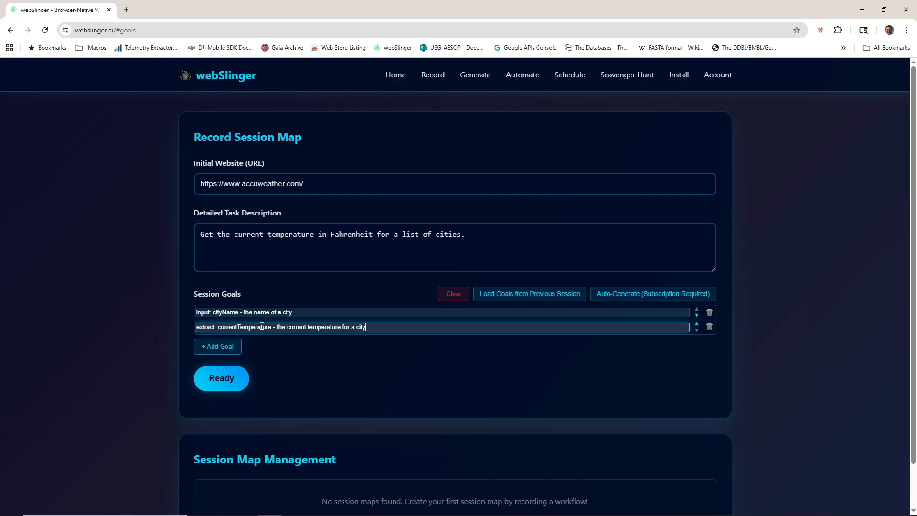
- Ready the session, activate the webSlinger extension to begin recording on AccuWeather, and enable trusted mode
left_click(220, 380)
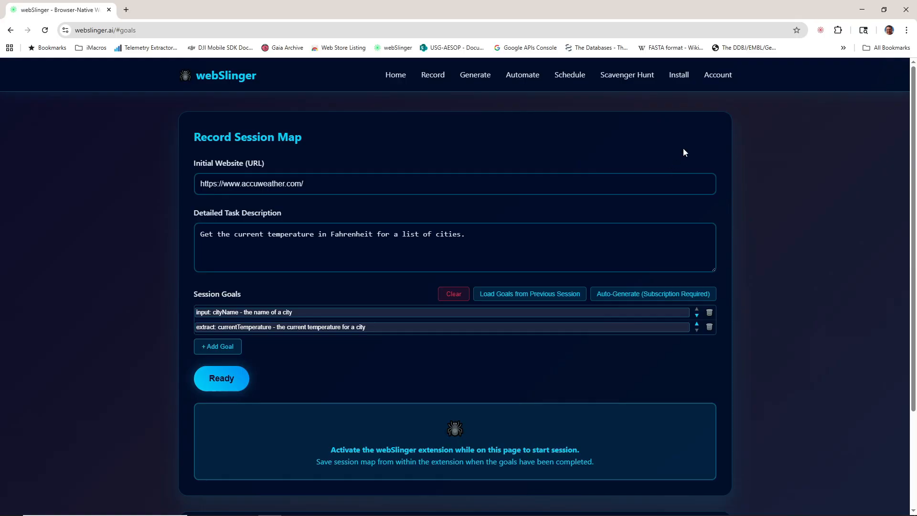
left_click(820, 30)
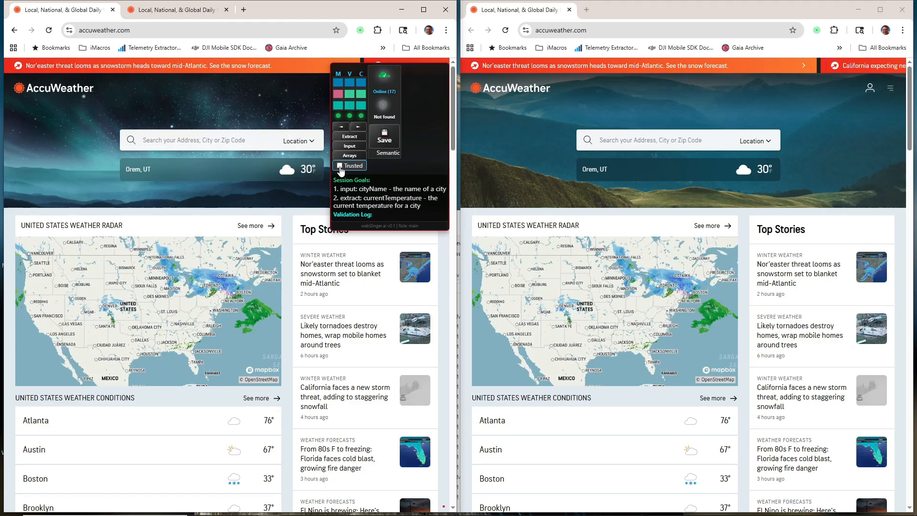
left_click(340, 169)
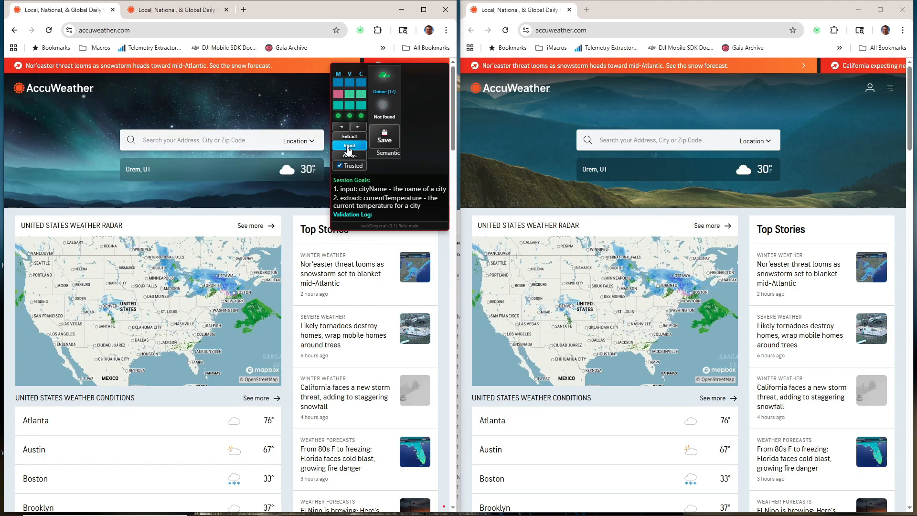
- Designate the AccuWeather location search box as an input, submit "Memphis, TN" through it, and open the Memphis, TN US result
left_click(348, 149)
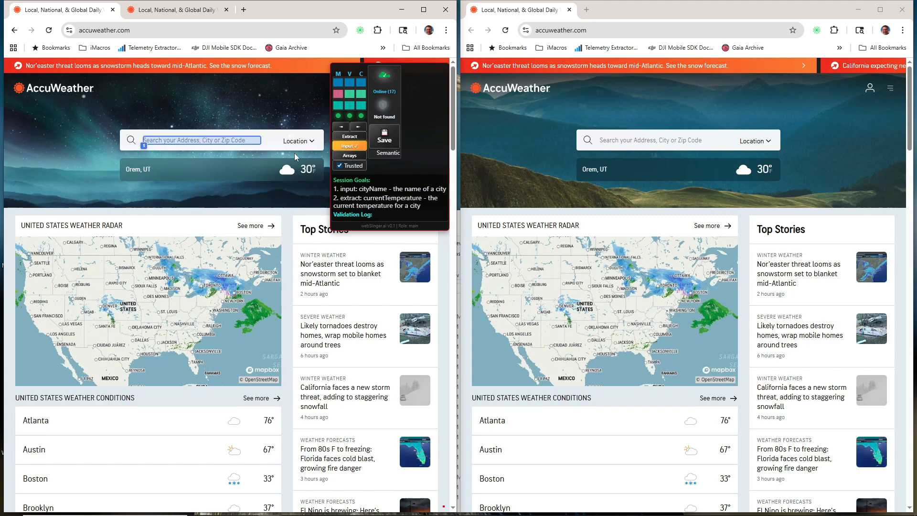
left_click(217, 143)
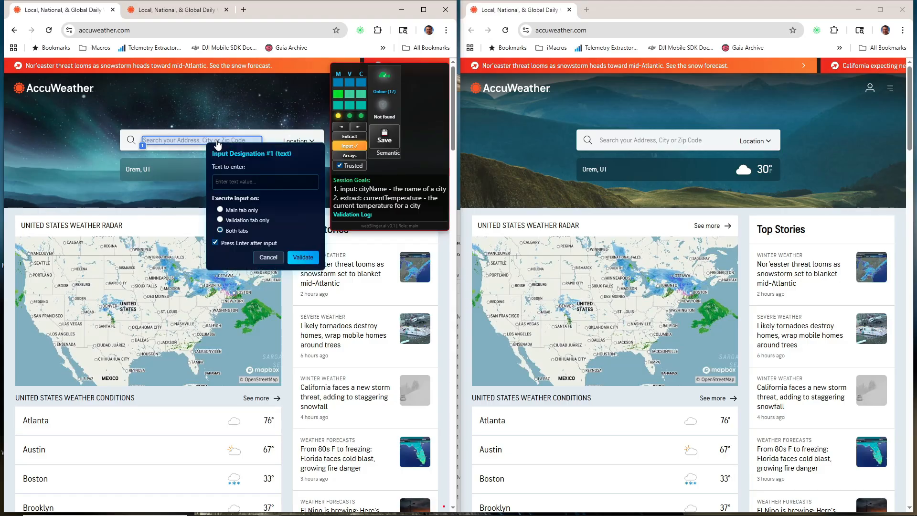
type("Memphis, TN")
left_click(304, 258)
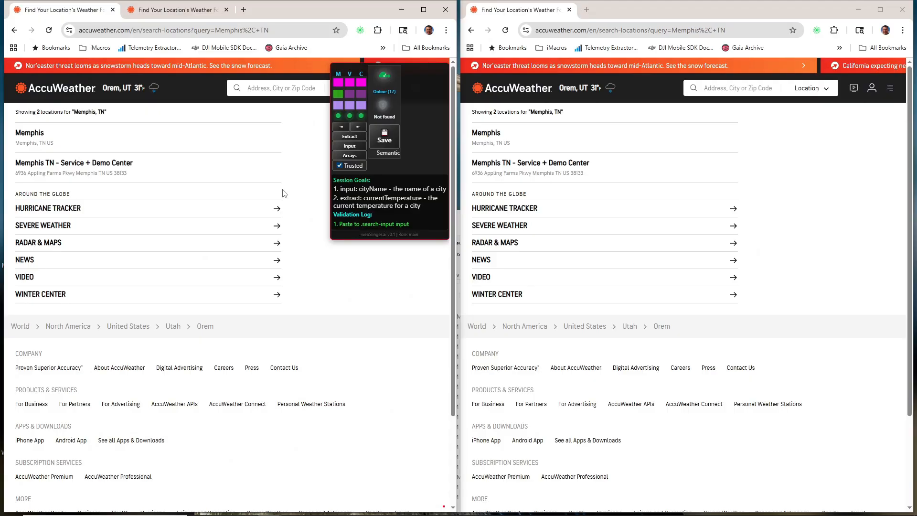
left_click(30, 137)
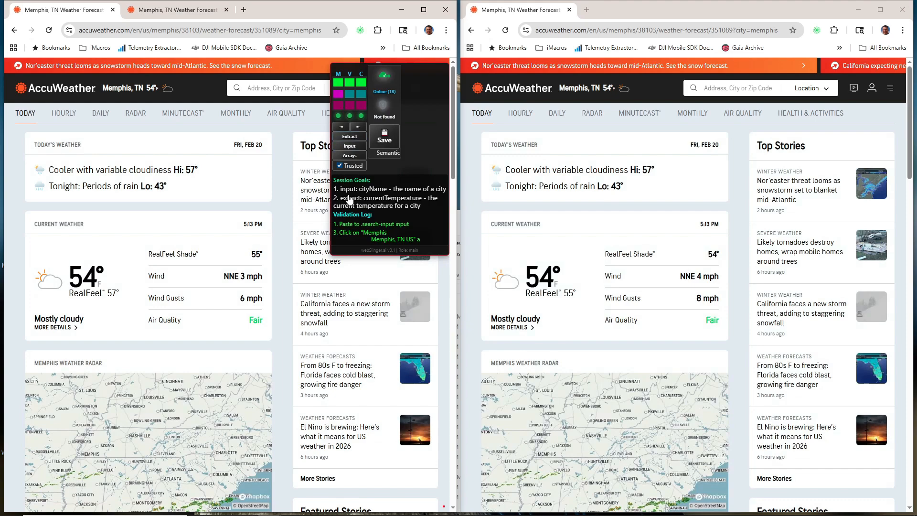
- Record an extraction of the target element's full text "54°F" from the current weather reading, and end extract mode
left_click(350, 137)
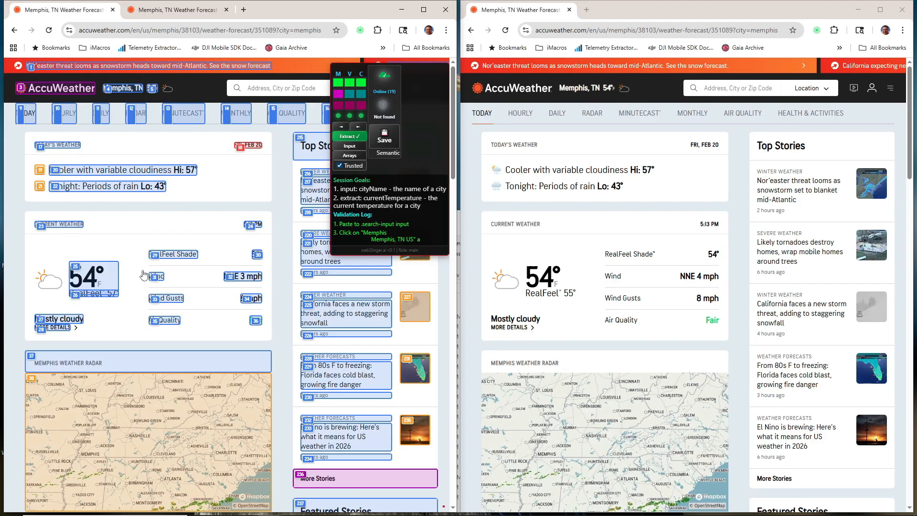
left_click(106, 280)
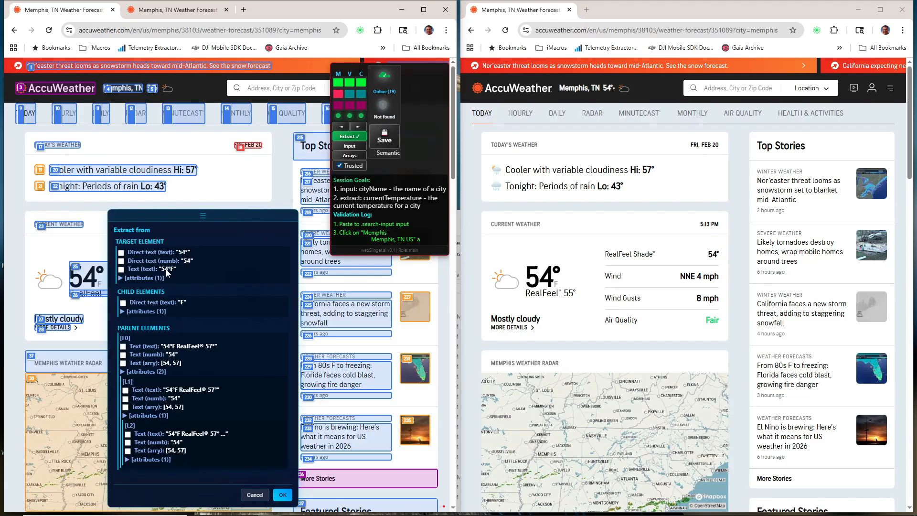
left_click(122, 269)
left_click(281, 497)
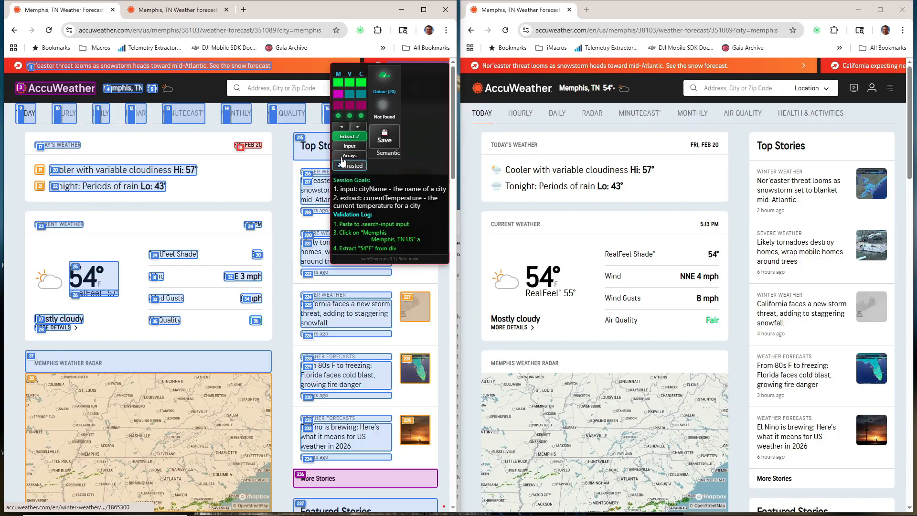
left_click(351, 137)
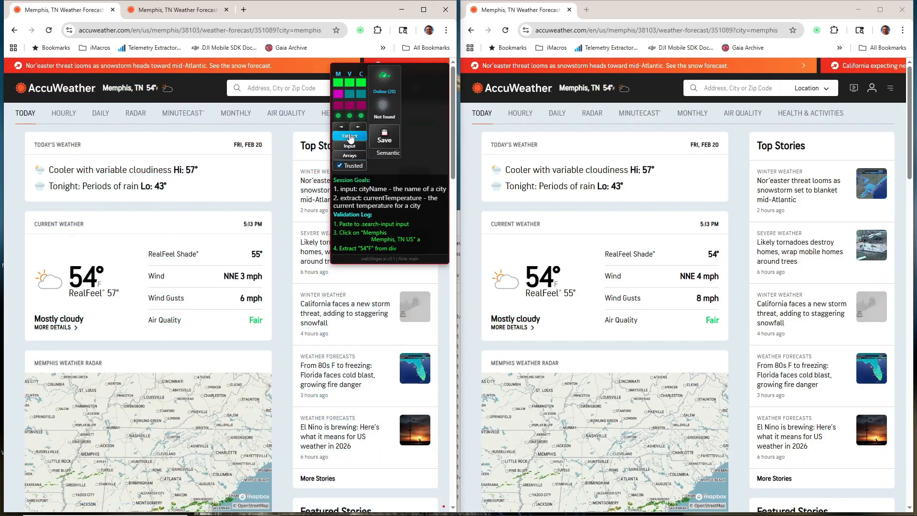
- Save the recorded session map under the name getCityTemperature
left_click(386, 139)
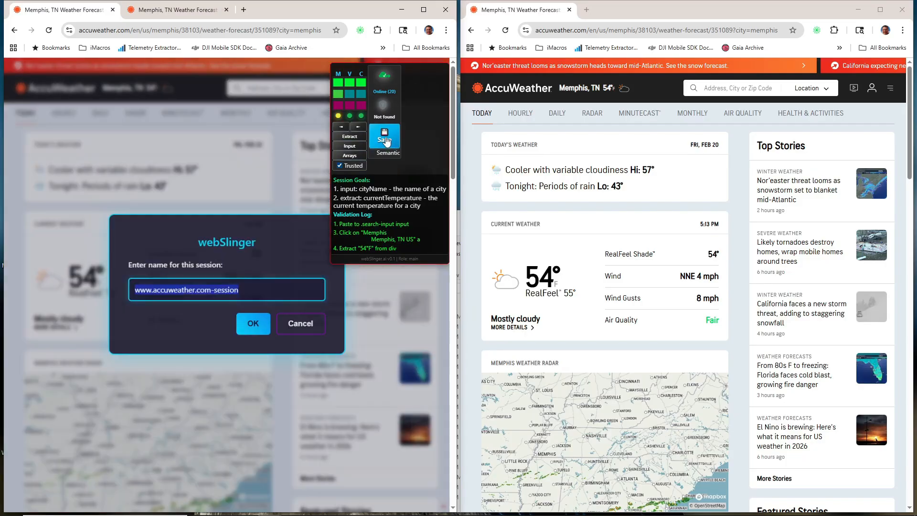
type("get")
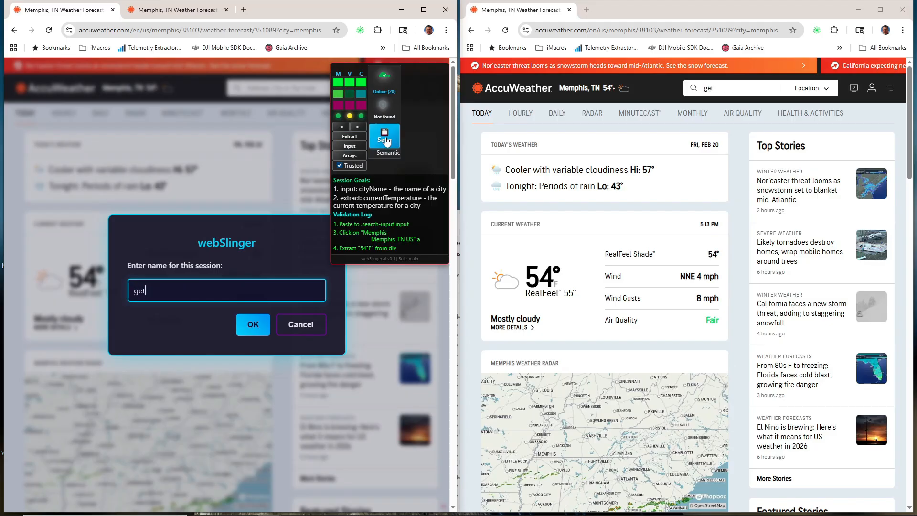
type("CityTemperature")
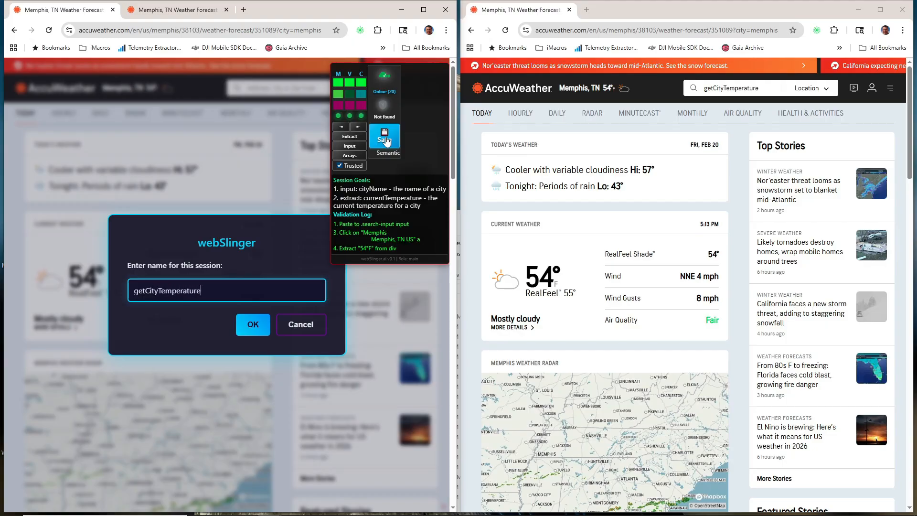
left_click(252, 328)
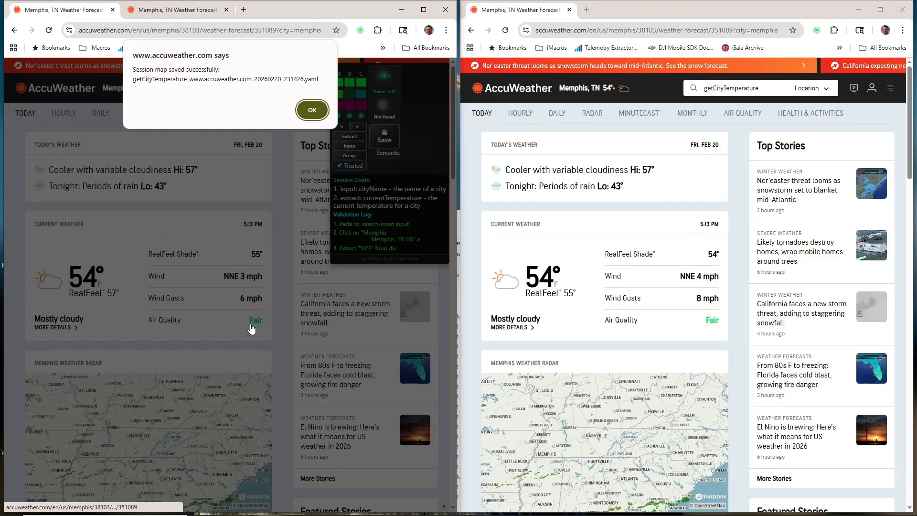
left_click(312, 110)
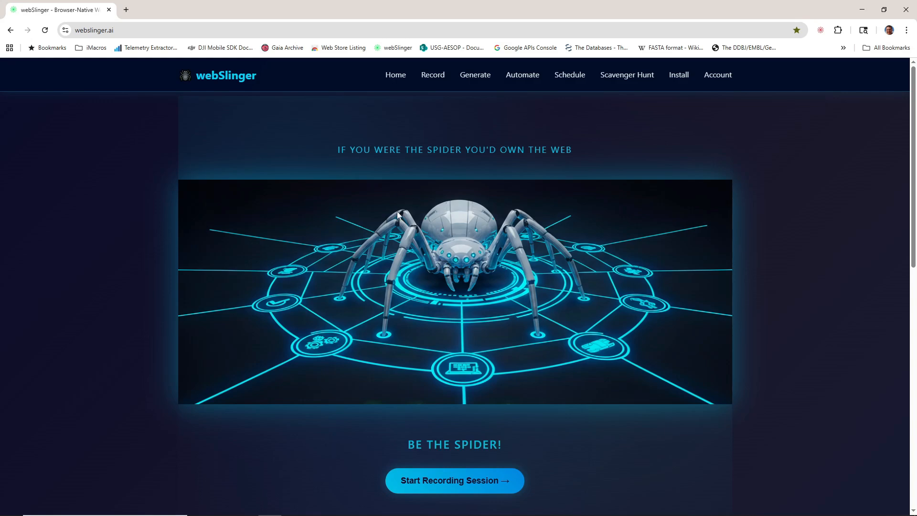
- Begin generating an automation script from the getCityTemperature session map and name the script GetCityTemperature
left_click(474, 76)
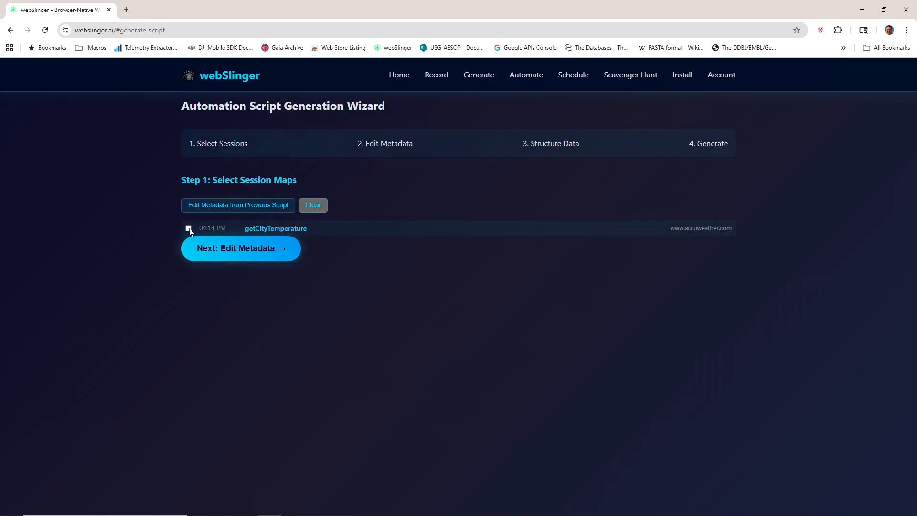
left_click(247, 250)
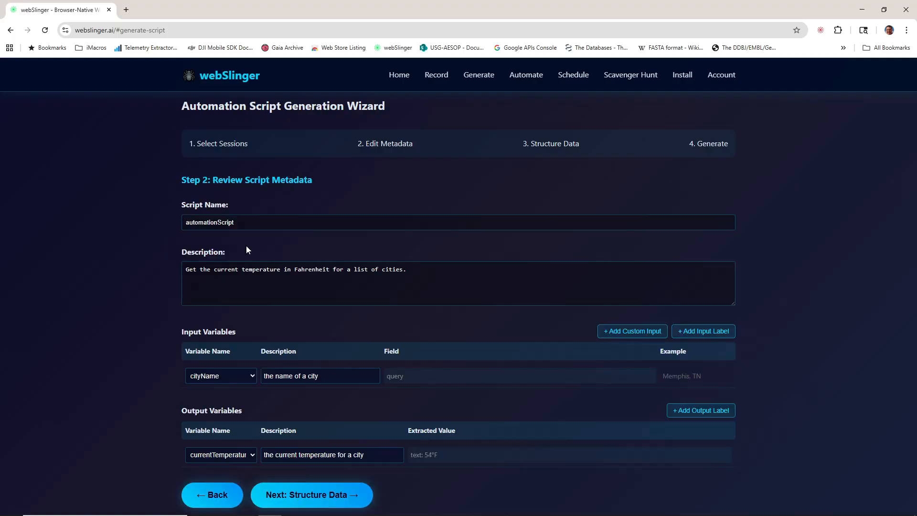
left_click_drag(249, 228, 153, 222)
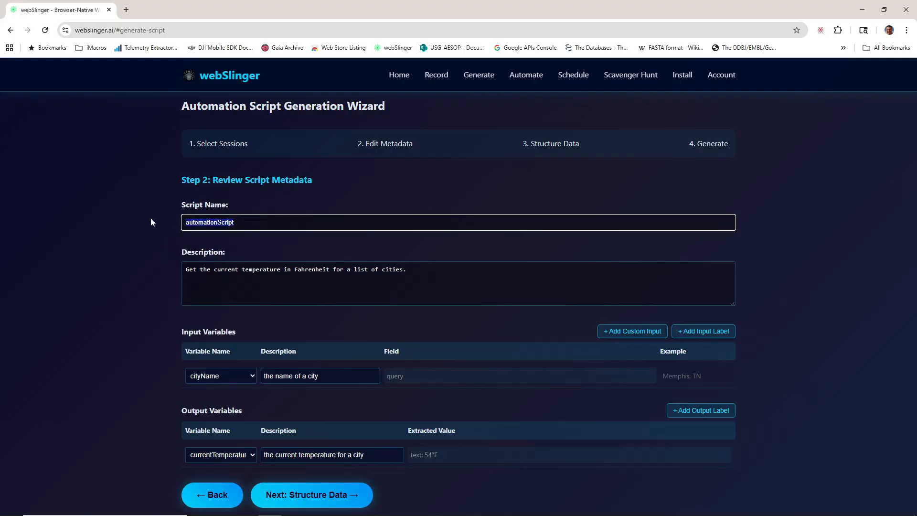
type("Ge")
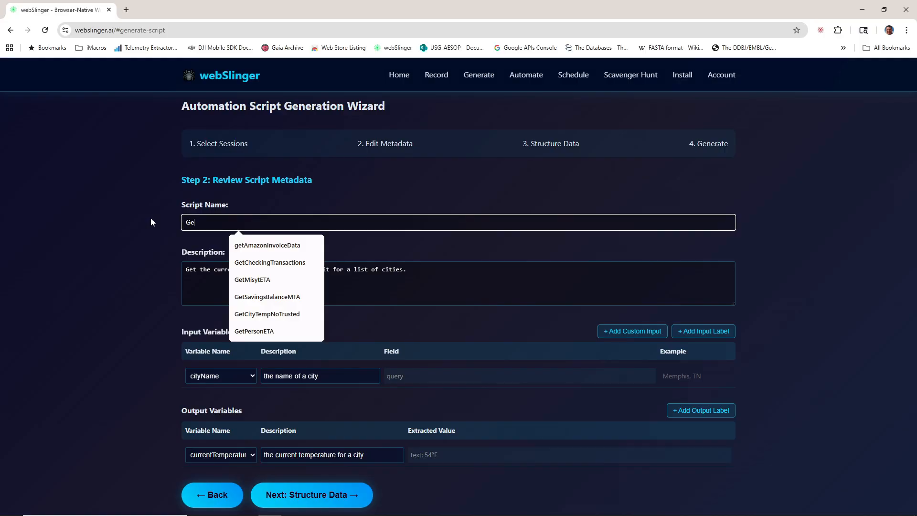
type("tCity")
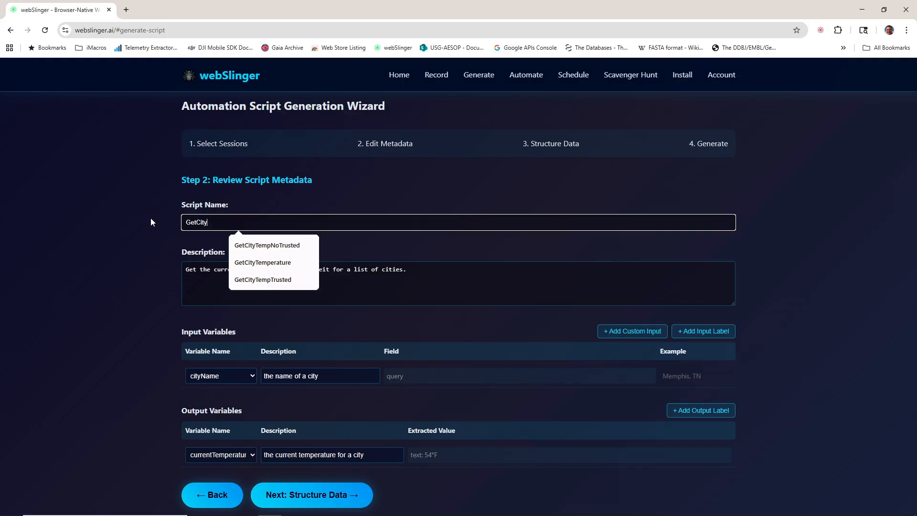
type("Temperatur")
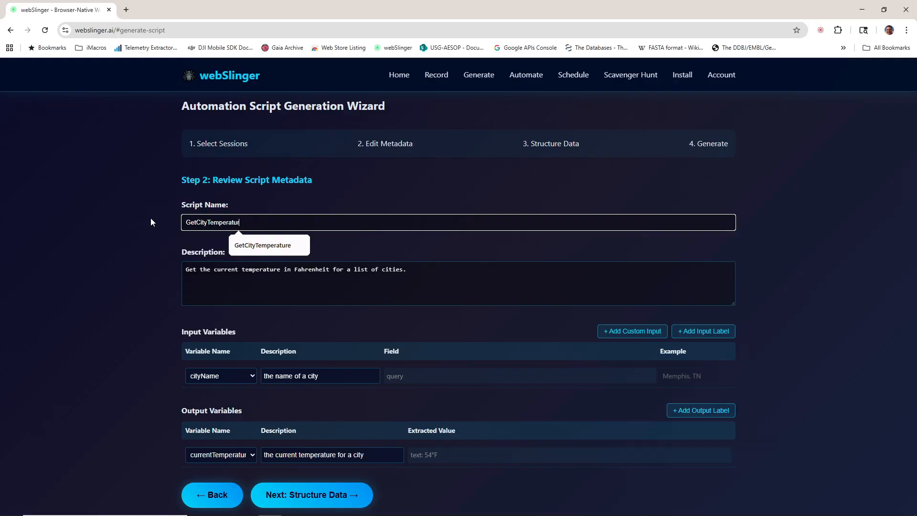
type("e")
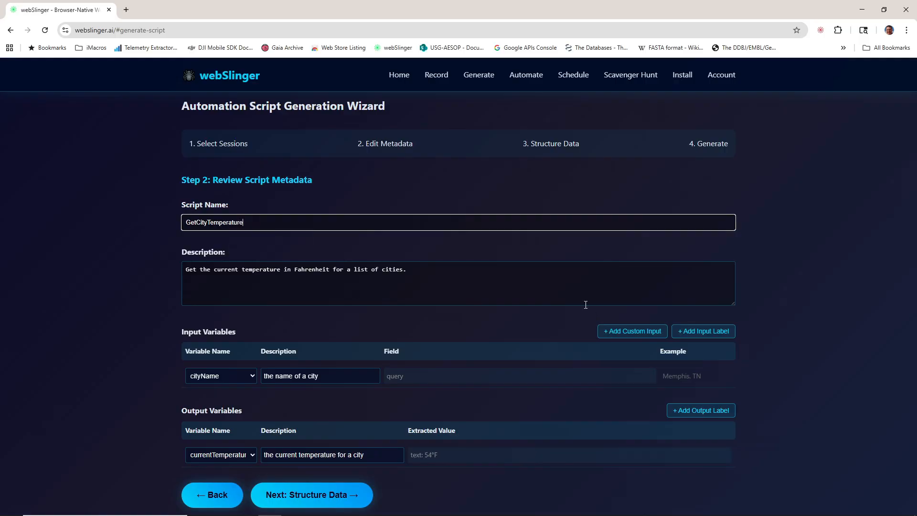
- Append "Include cityName in the outputData." to the script description and proceed to structuring the input data
left_click(480, 270)
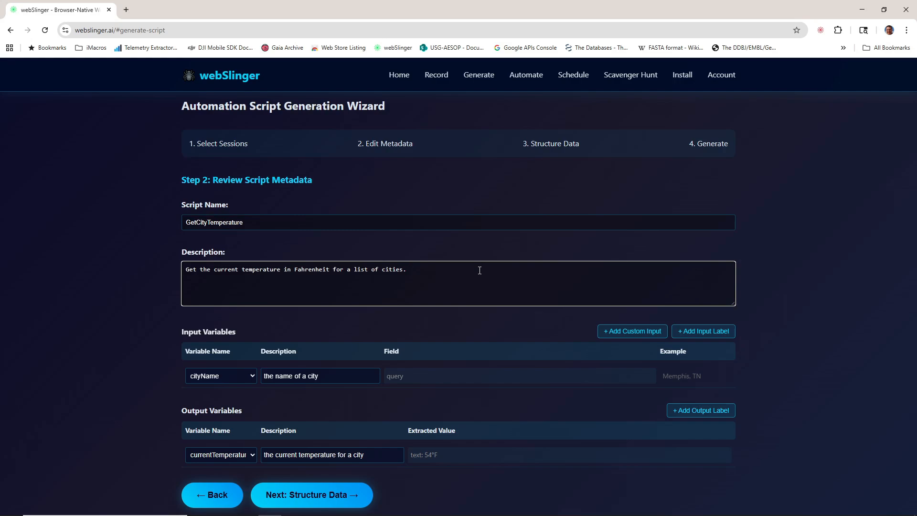
type("Include cityName in the output Data")
key("BackSpace")
key("BackSpace")
type("da")
key("BackSpace")
key("BackSpace")
type("Data.")
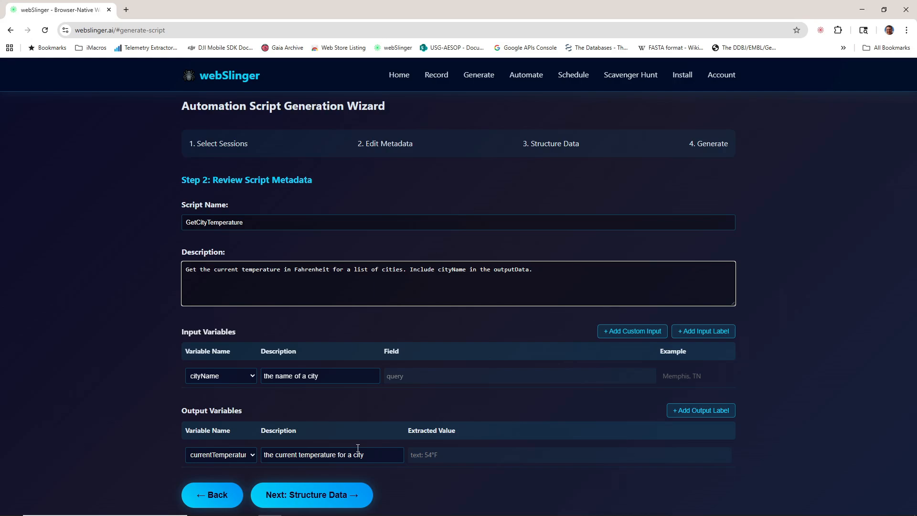
left_click(289, 495)
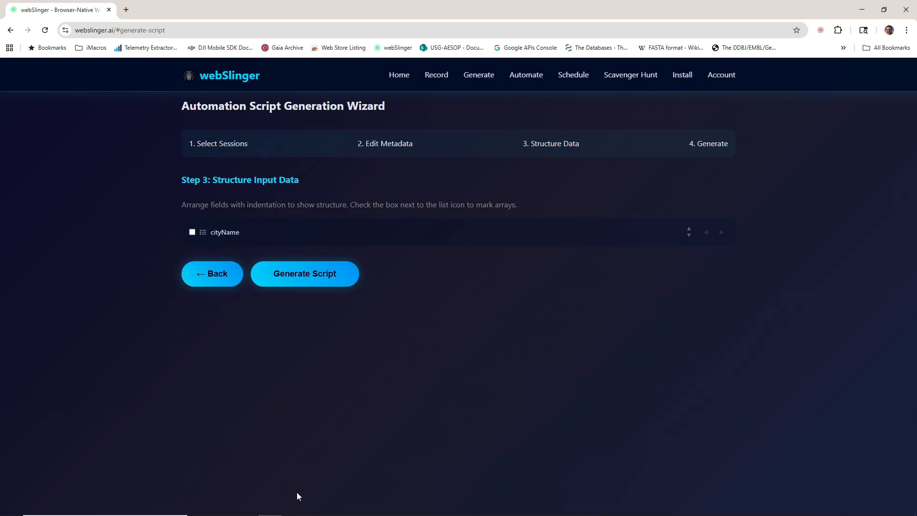
- Mark the cityName input field as an array and generate the automation script
left_click(192, 234)
left_click(314, 279)
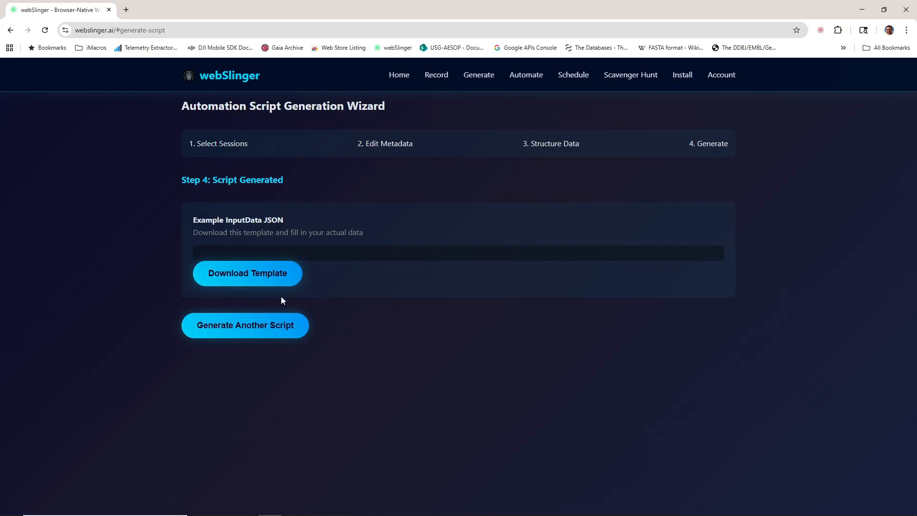
- Download the example inputData JSON template and open the downloaded file in Visual Studio
left_click(252, 276)
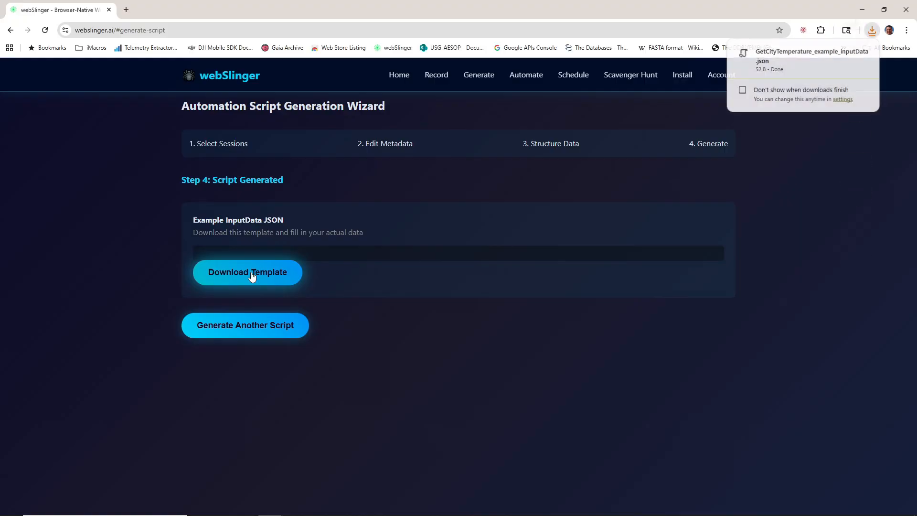
left_click(812, 56)
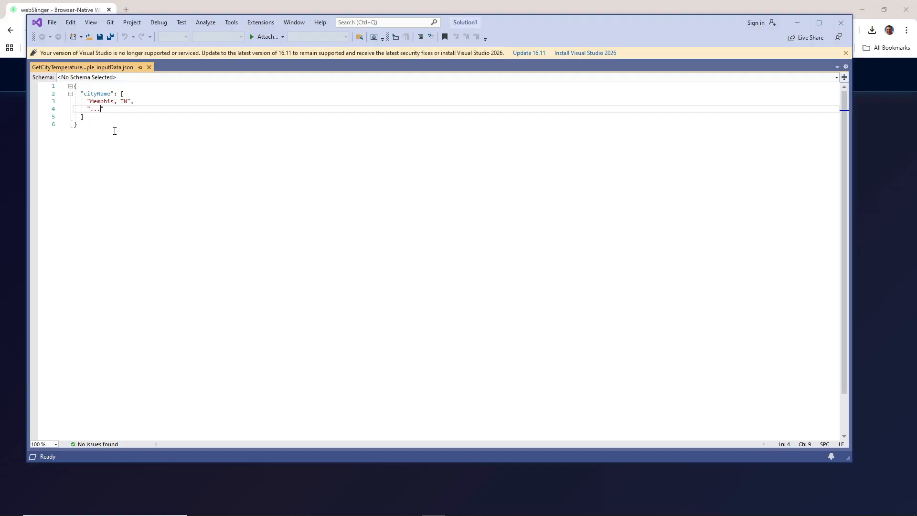
- In the cityName array, replace the "..." placeholder with "Denver, CO" and add the entries "Miami, Fl" and "Seattle, WA"
key("BackSpace")
key("BackSpace")
key("BackSpace")
type("Denver, CO\"")
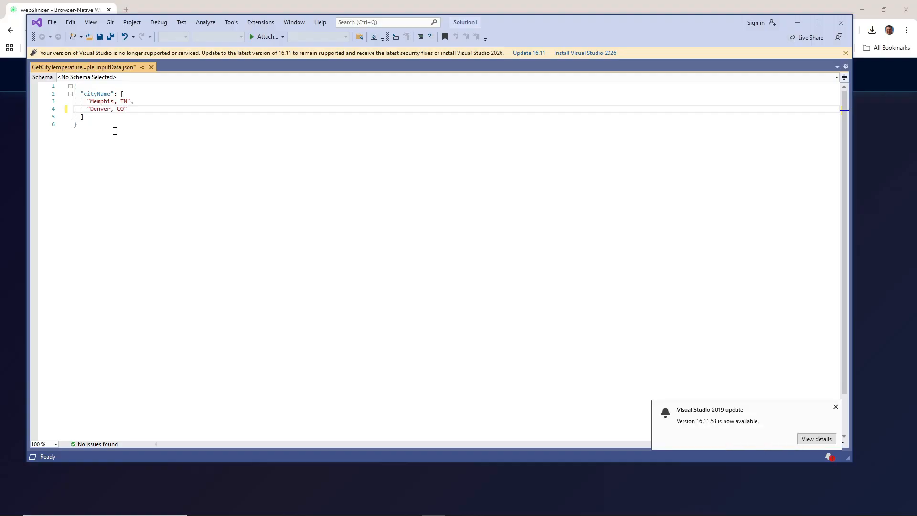
type(",")
key("Return")
type("\"")
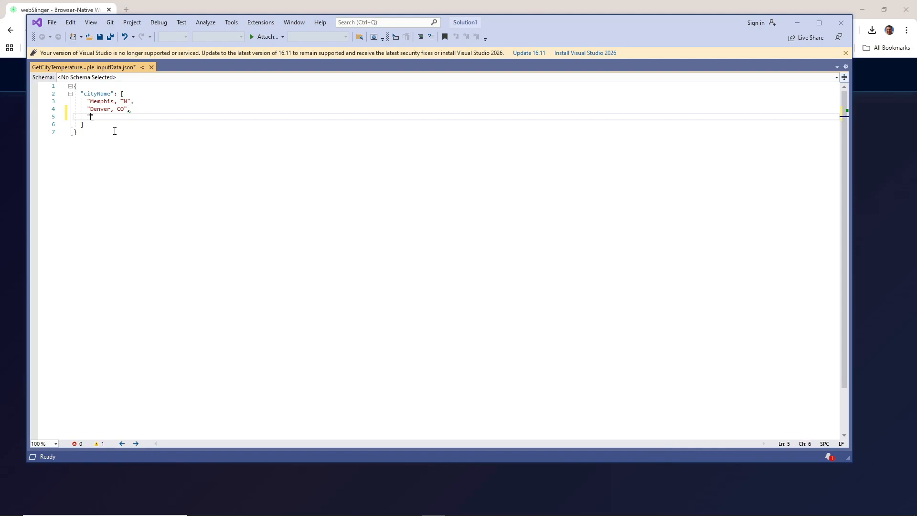
type("Mia")
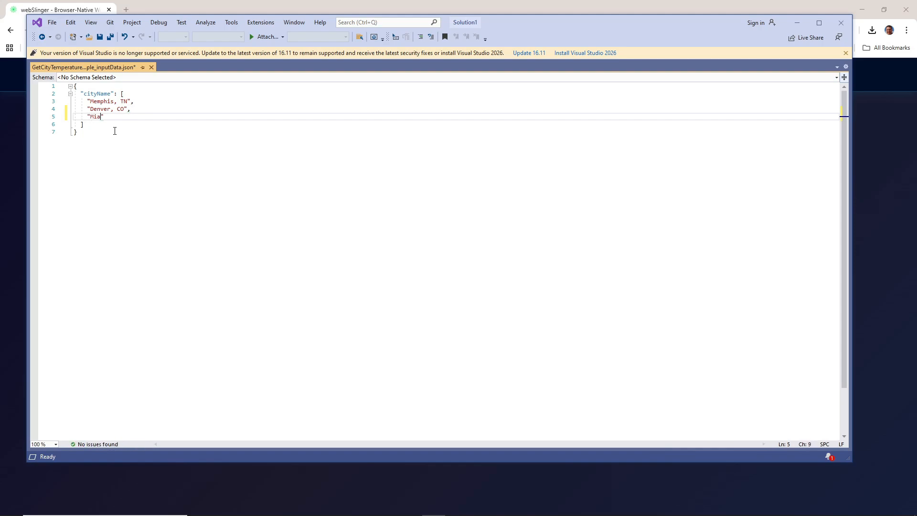
type("mi, Fl\",")
key("Return")
type("\"")
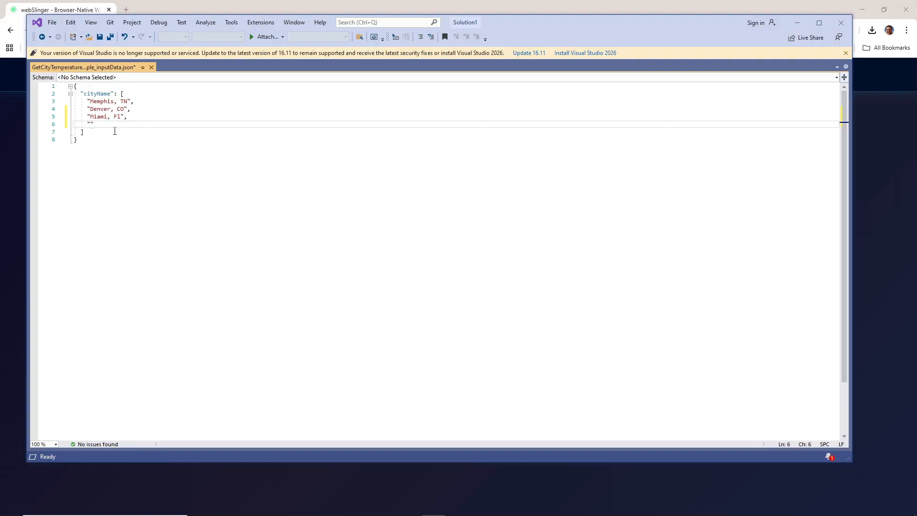
type("Seattle, WA")
- Save the input data over the existing cityNames.json in the automationData folder and close Visual Studio
key("ctrl+s")
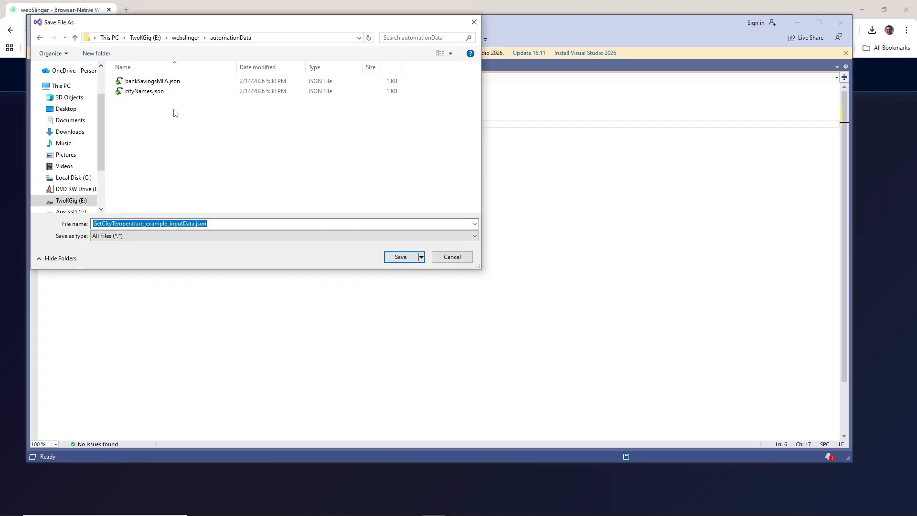
left_click(148, 92)
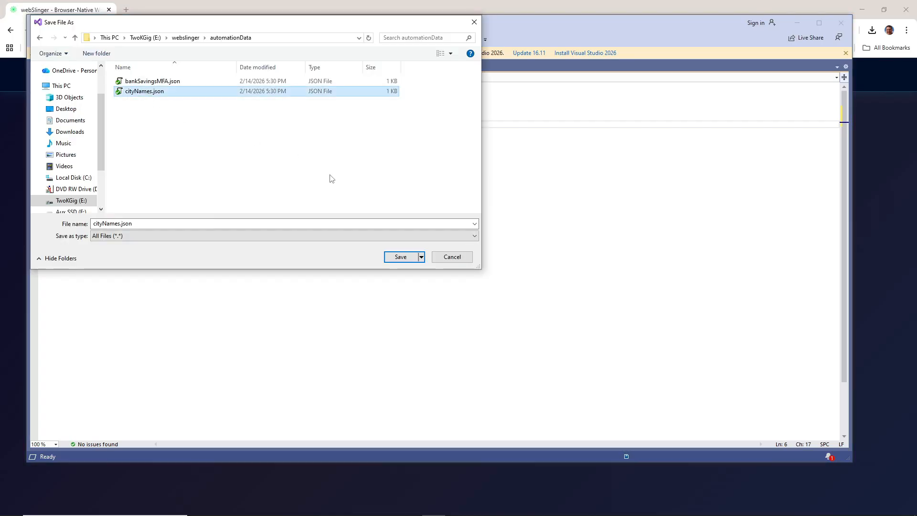
left_click(400, 257)
left_click(482, 263)
left_click(846, 22)
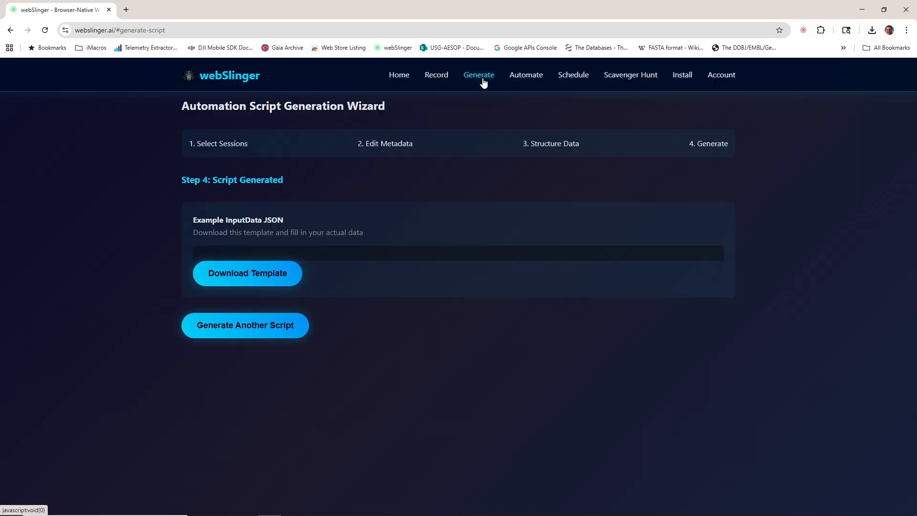
- Set up an automation with the GetCityTemperature.js script and cityNames.json as its data file
left_click(526, 78)
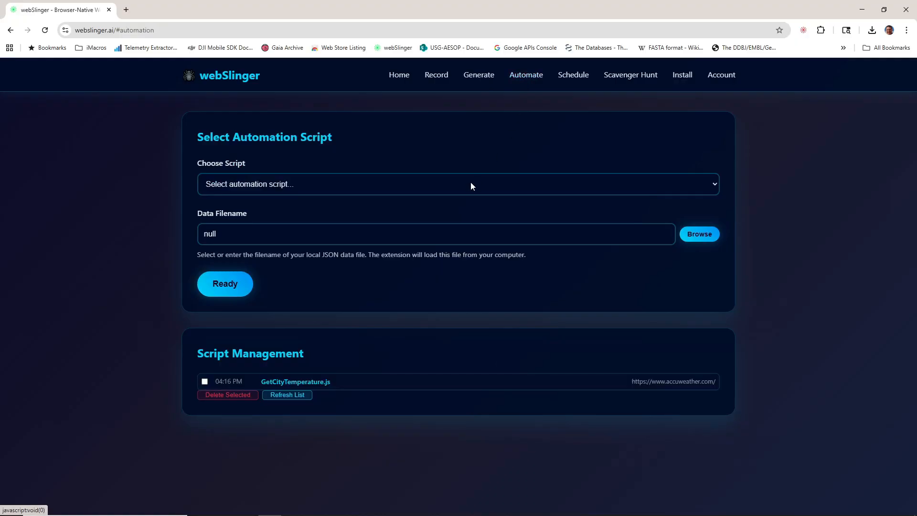
left_click(398, 186)
left_click(289, 211)
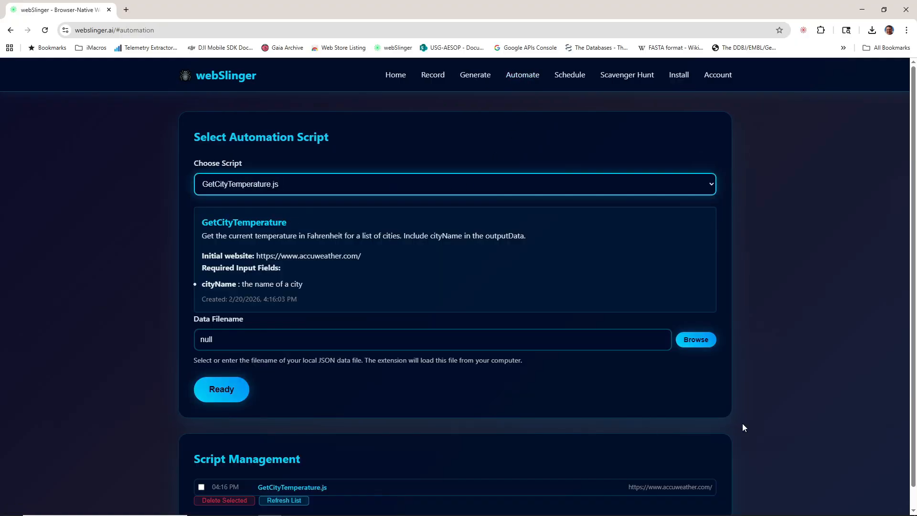
left_click(683, 343)
left_click(122, 78)
left_click(375, 244)
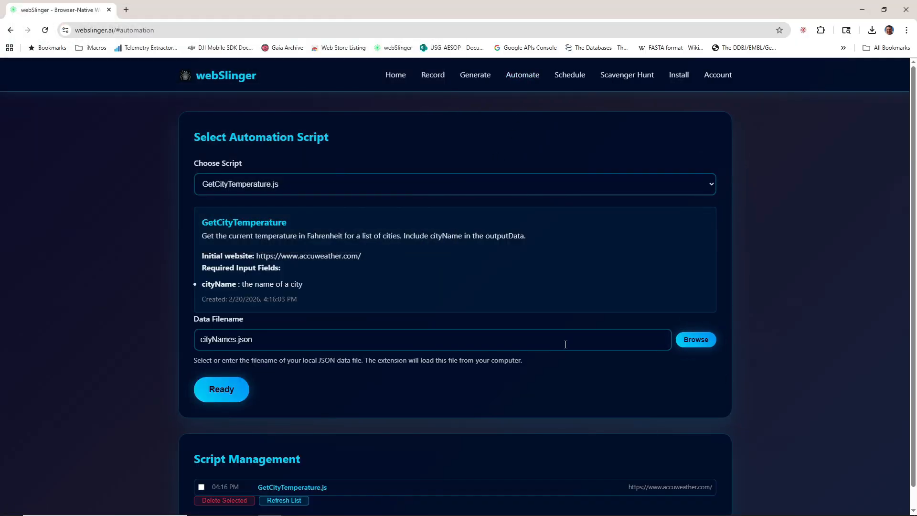
- Ready the configured automation and start it with the webSlinger extension
left_click(214, 390)
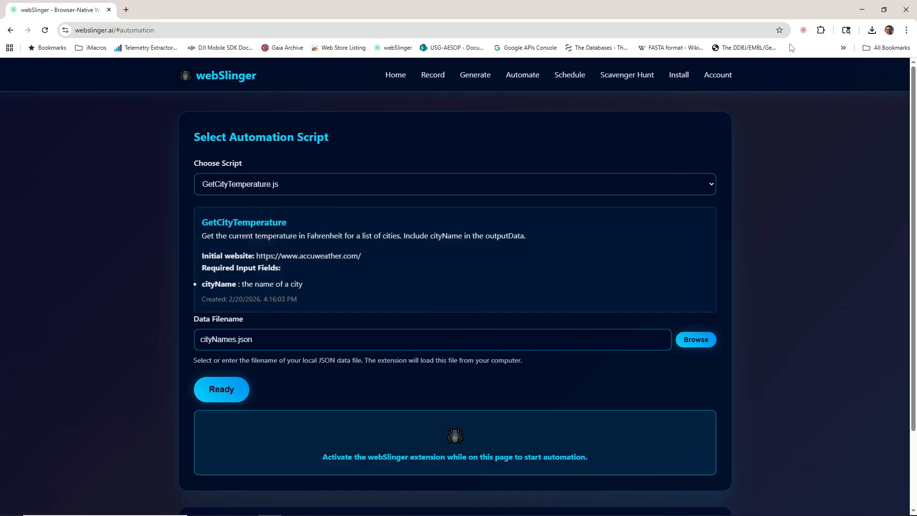
left_click(803, 31)
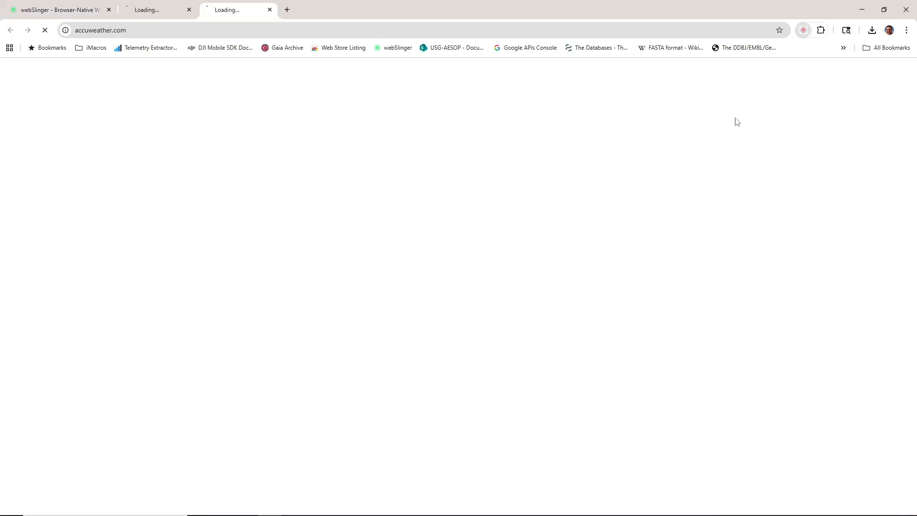